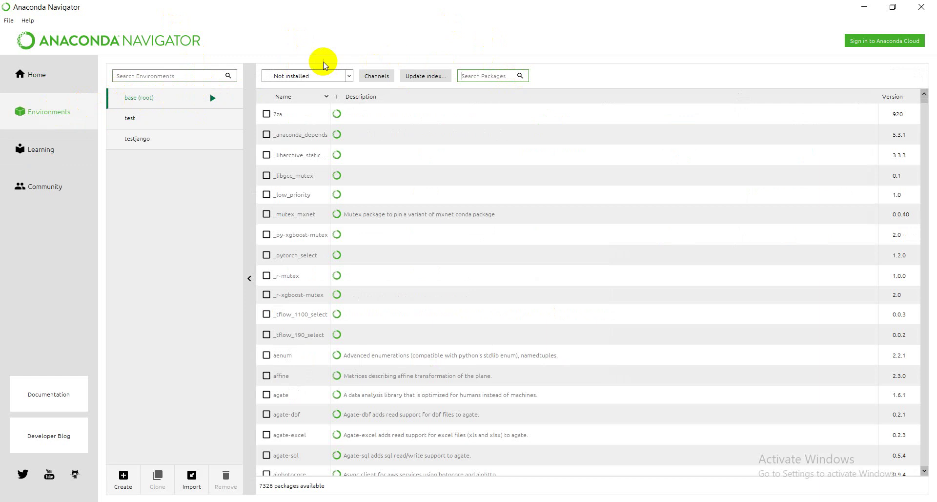
Step: Review the base environment's installed packages, and switch the package filter back to Not installed
left_click(350, 76)
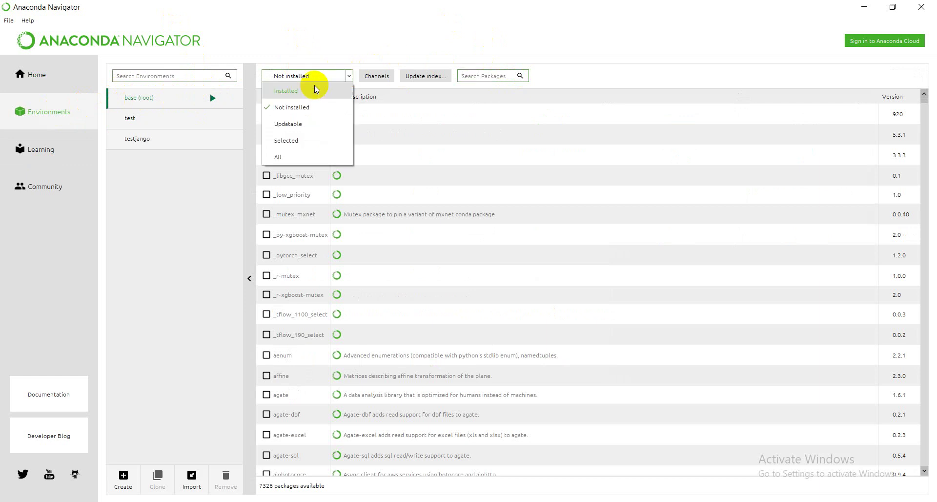
left_click(298, 92)
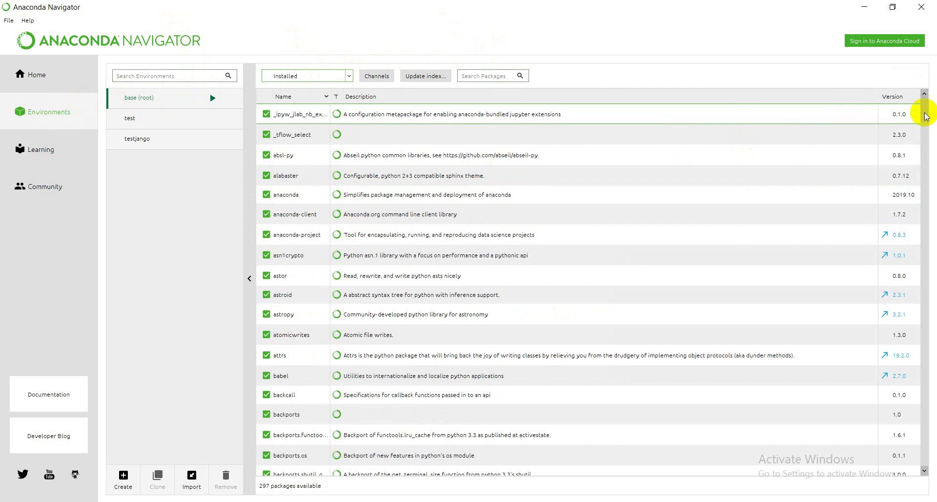
left_click_drag(927, 116, 912, 74)
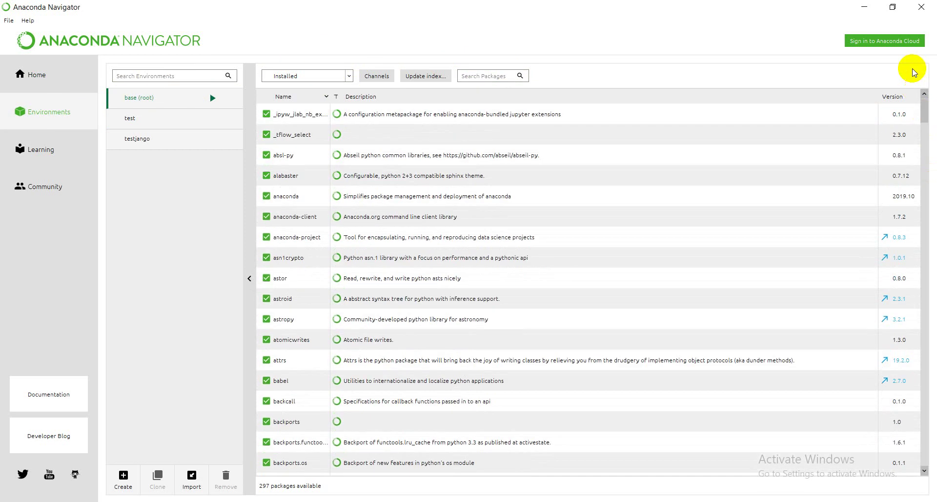
left_click(349, 75)
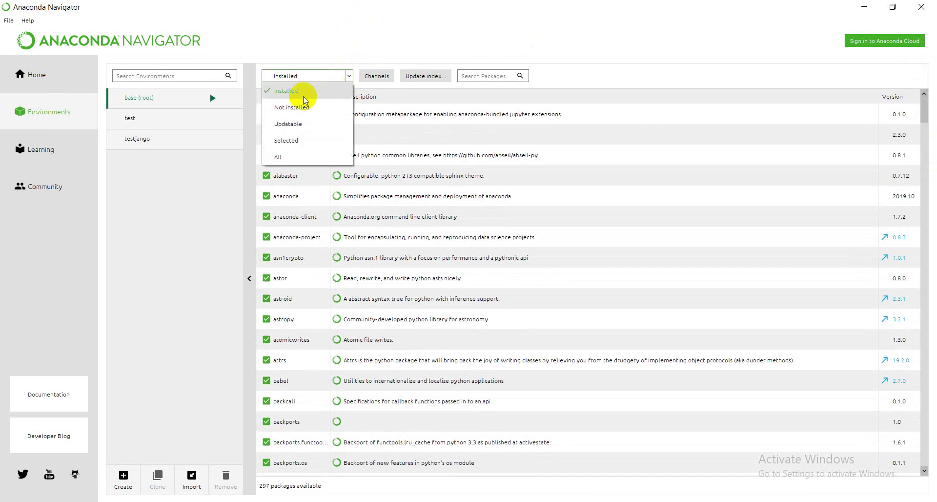
left_click(290, 108)
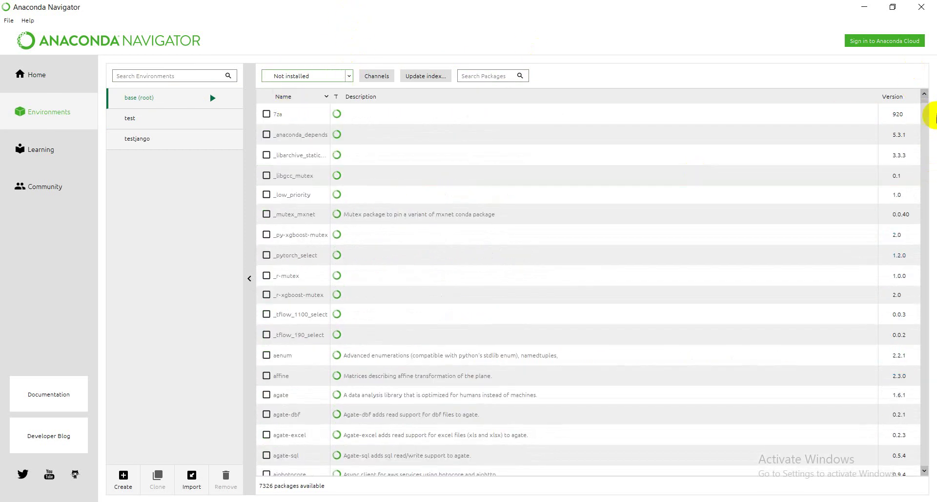
left_click_drag(930, 105, 925, 76)
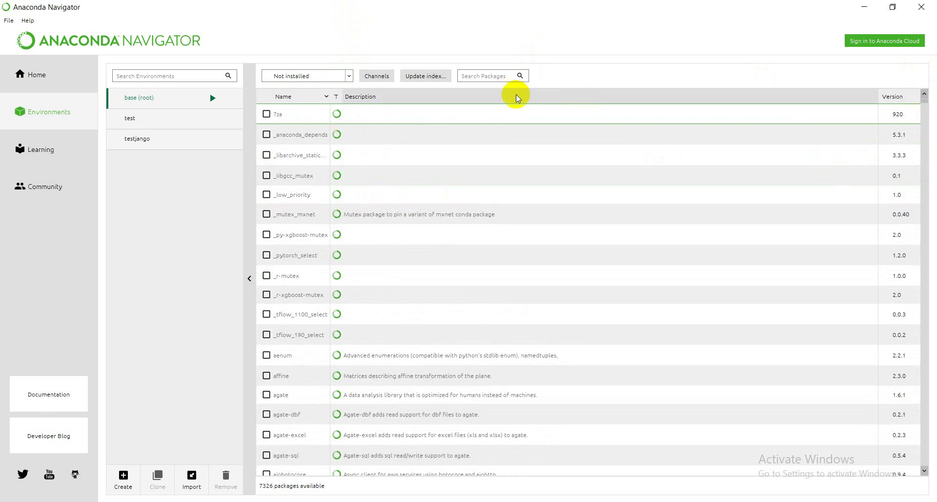
Step: Update the package index of the base (root) environment, keeping the package filter on Not installed
left_click(494, 76)
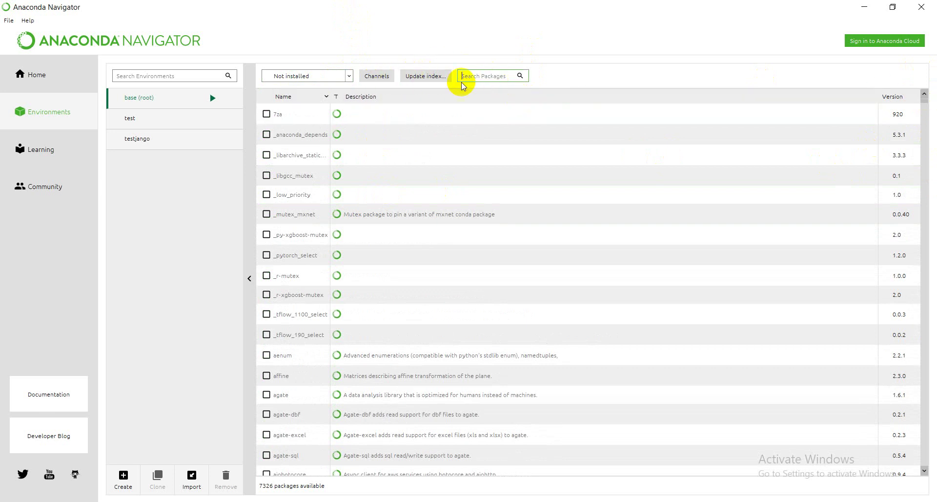
left_click(425, 79)
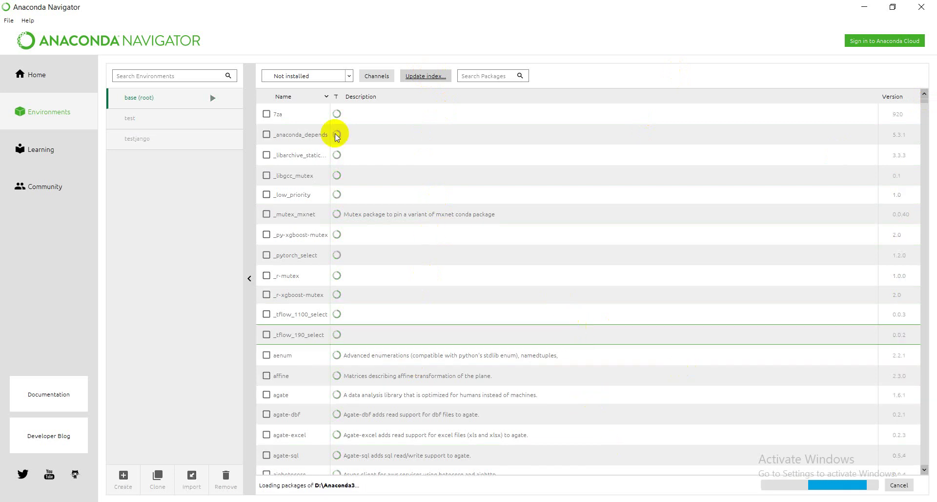
left_click(350, 76)
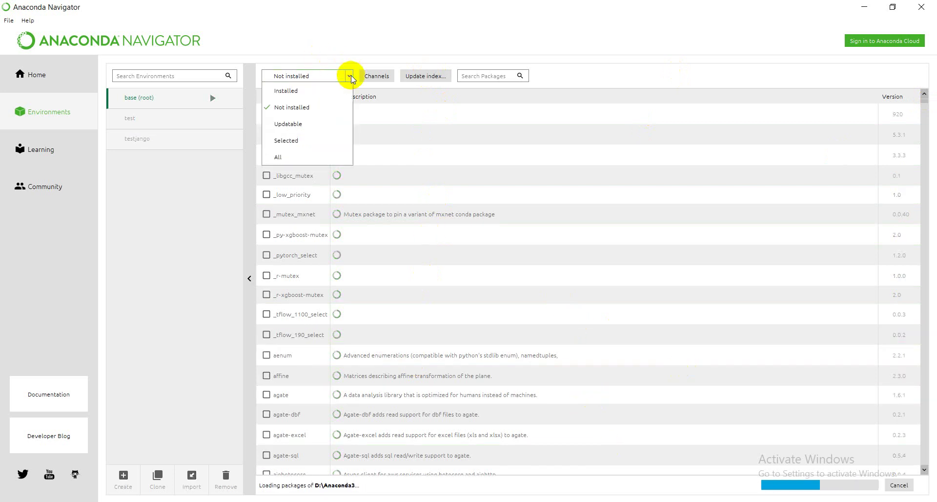
left_click(295, 106)
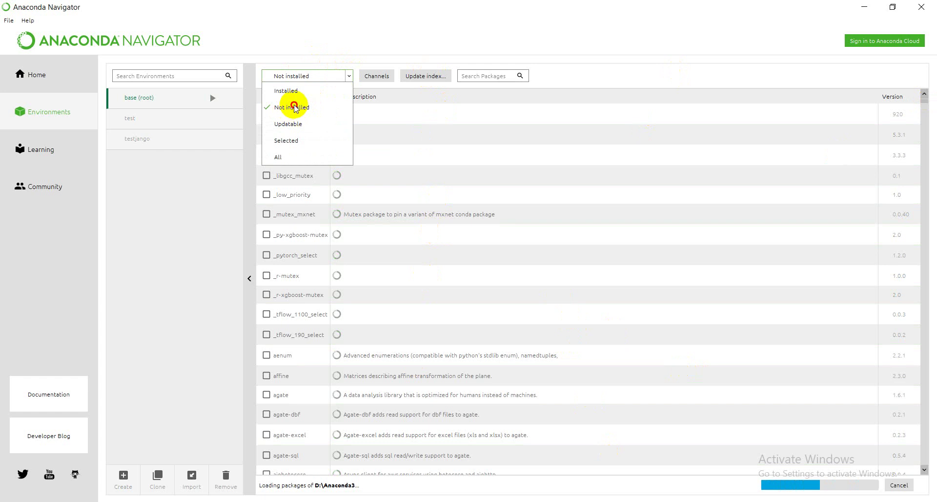
Step: Search the not-installed packages of the base environment for "tensorflow"
left_click(479, 74)
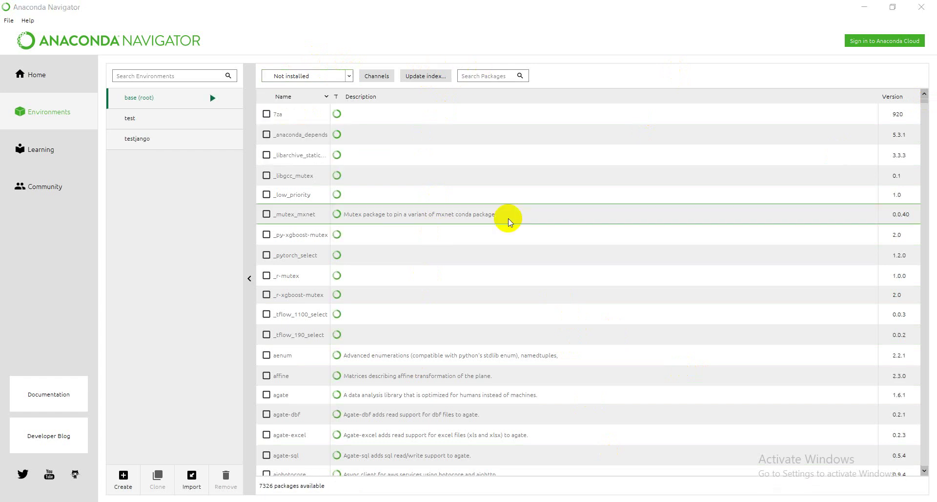
left_click(488, 77)
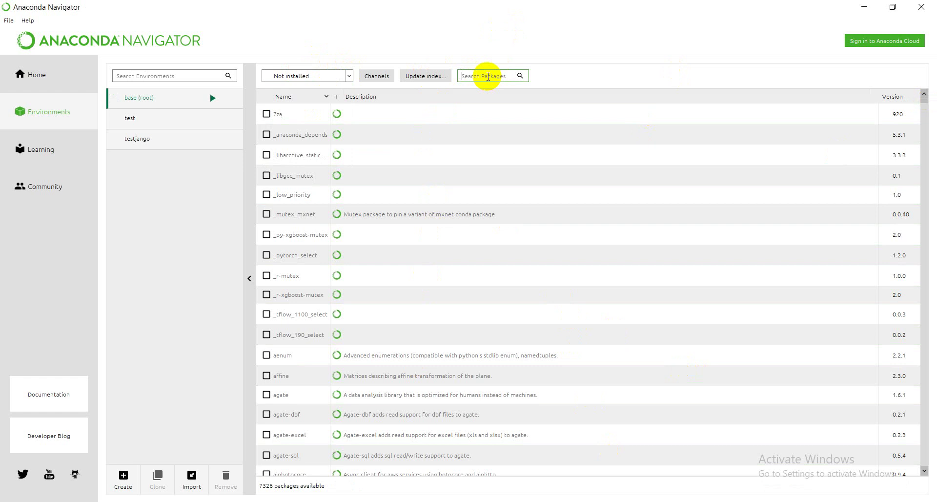
type("te")
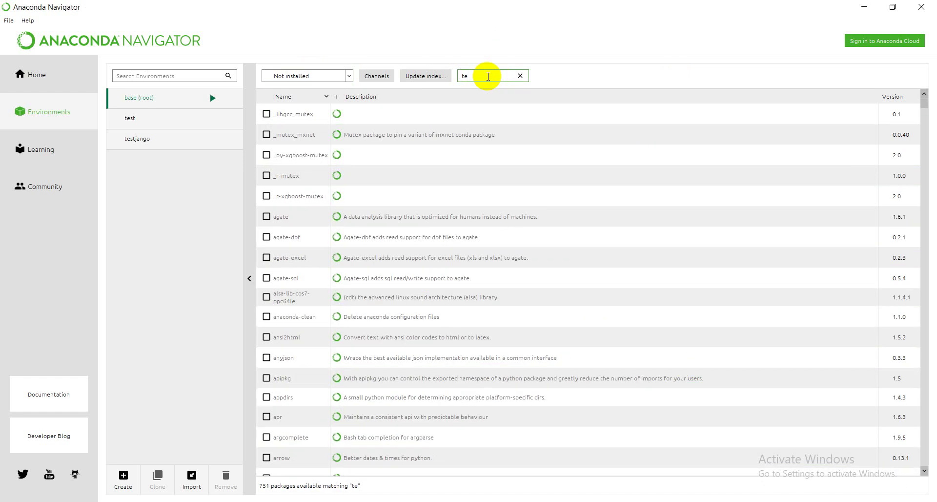
type("nso")
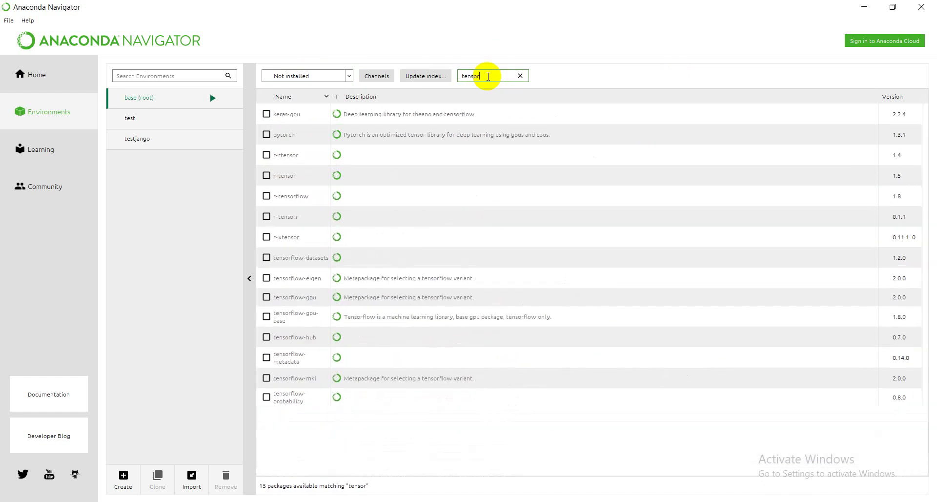
type("rflow")
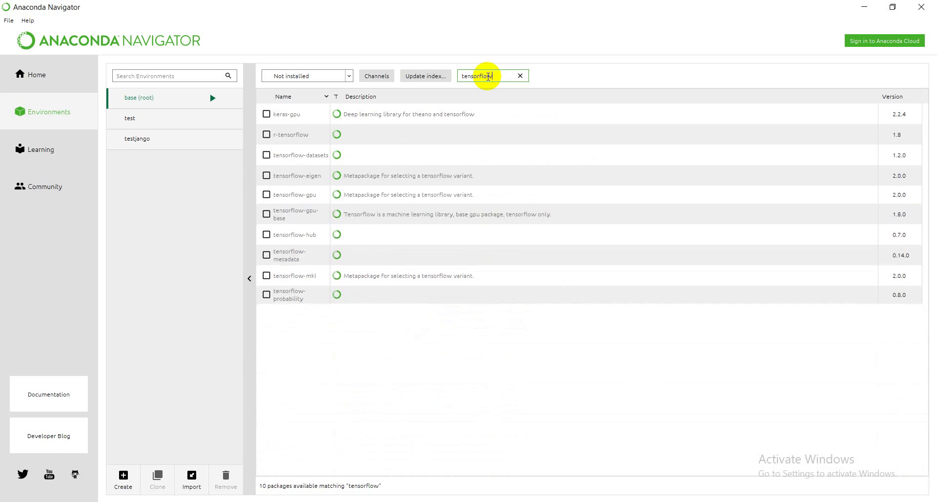
Step: Check which packages matching tensorflow are already installed, and return the filter to Not installed
left_click(349, 78)
left_click(291, 91)
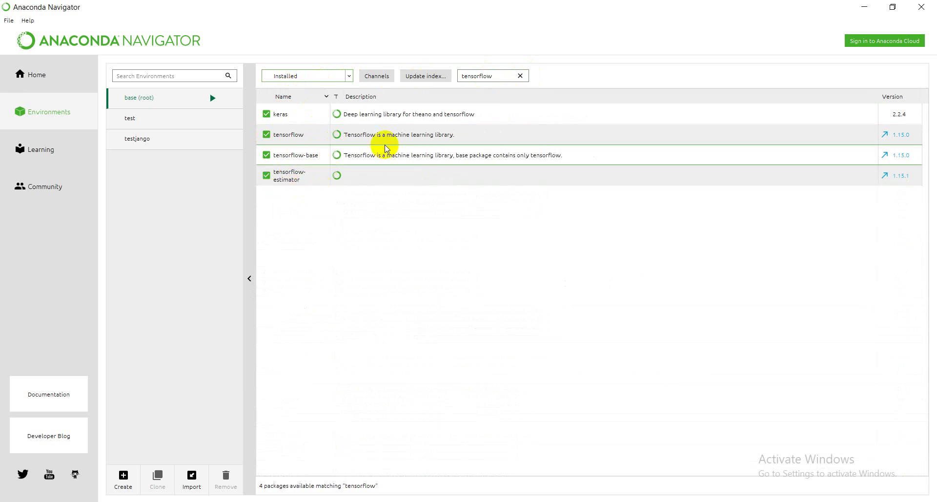
left_click(350, 76)
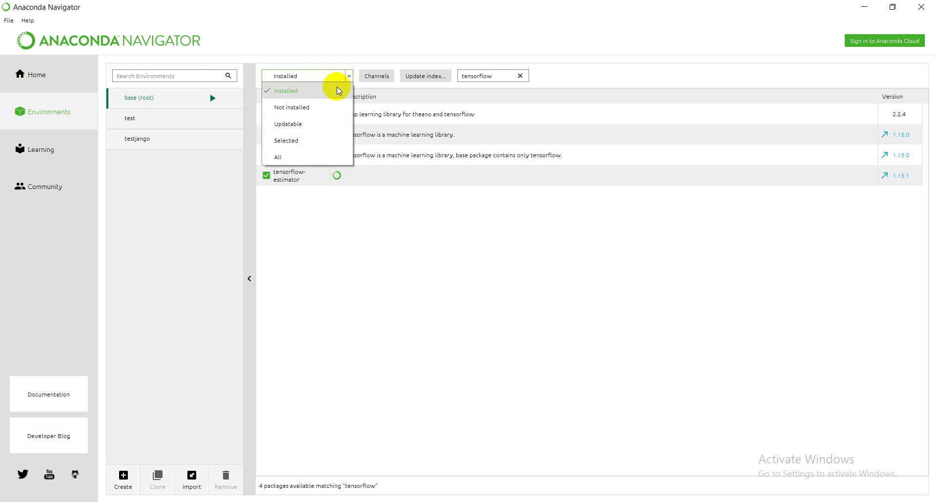
left_click(315, 108)
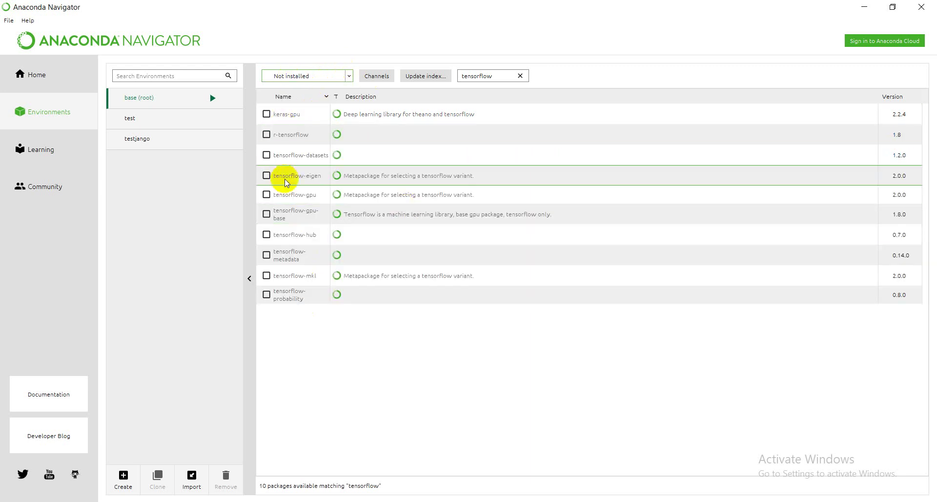
Step: Mark the tensorflow-mkl package for installation in the base environment and apply it together with its dependencies
left_click(267, 275)
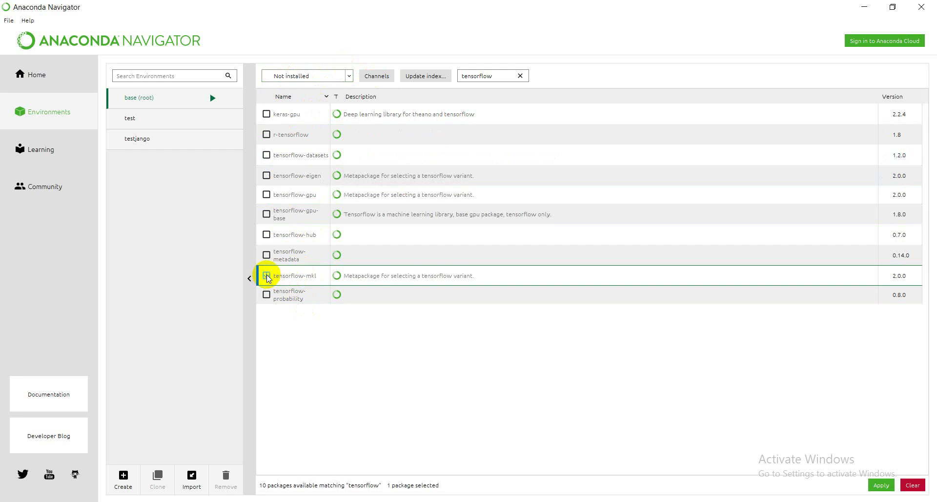
left_click(883, 486)
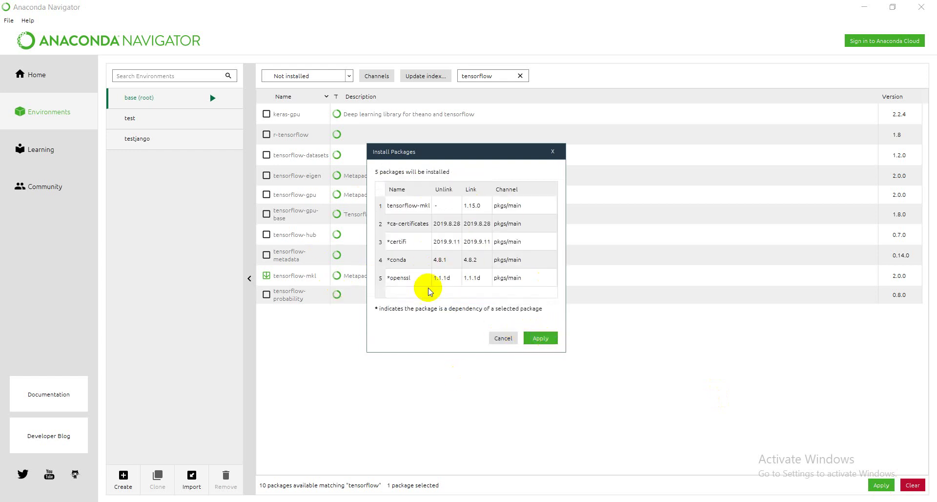
left_click_drag(461, 147, 515, 146)
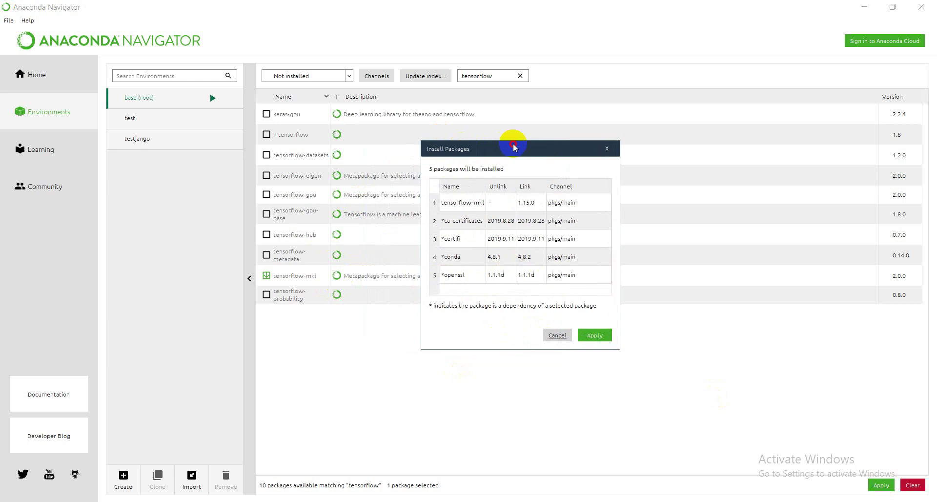
left_click(595, 336)
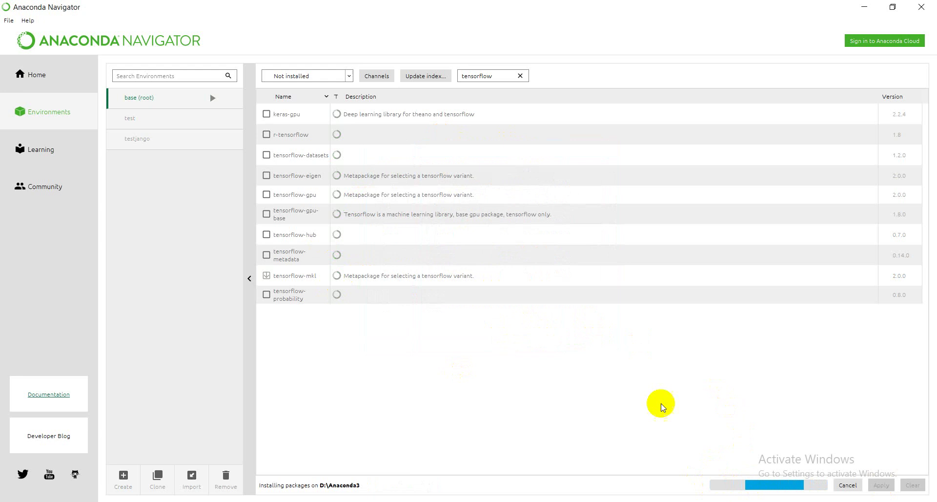
Step: Compare the installed and not-installed tensorflow packages while the installation runs, ending on the Installed list
left_click(347, 74)
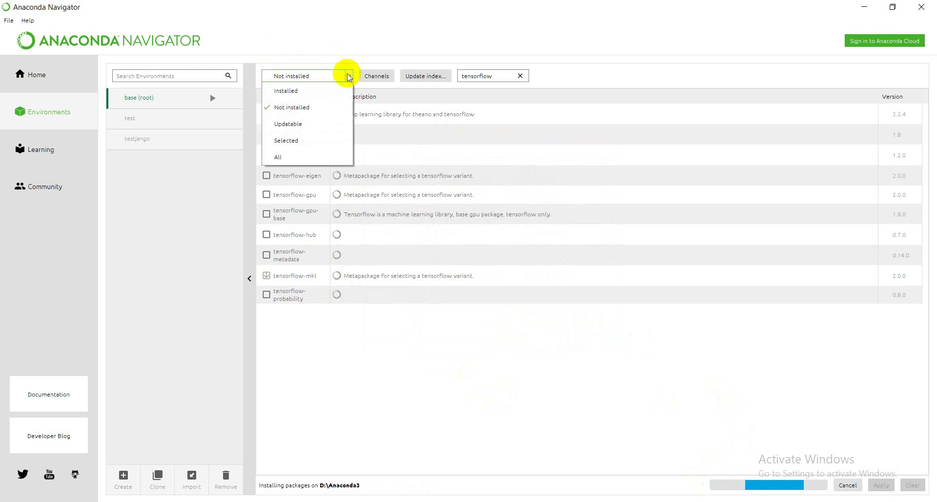
left_click(306, 92)
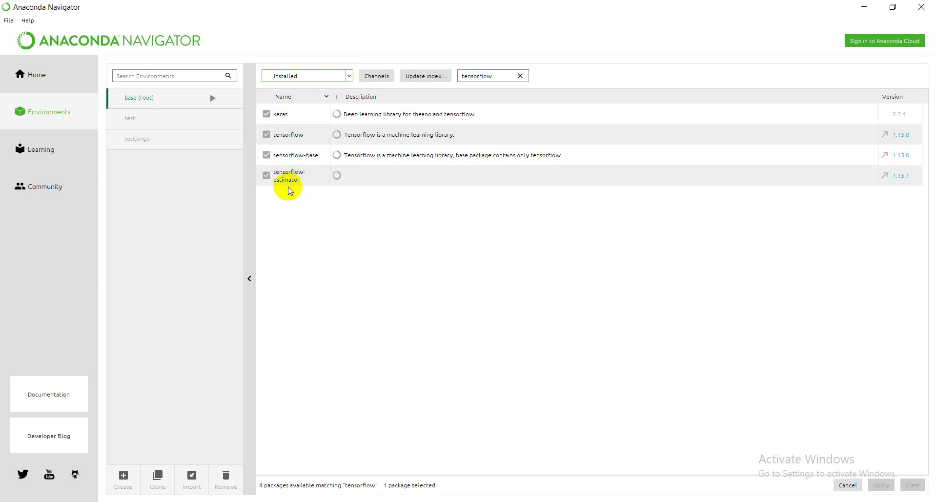
left_click(345, 77)
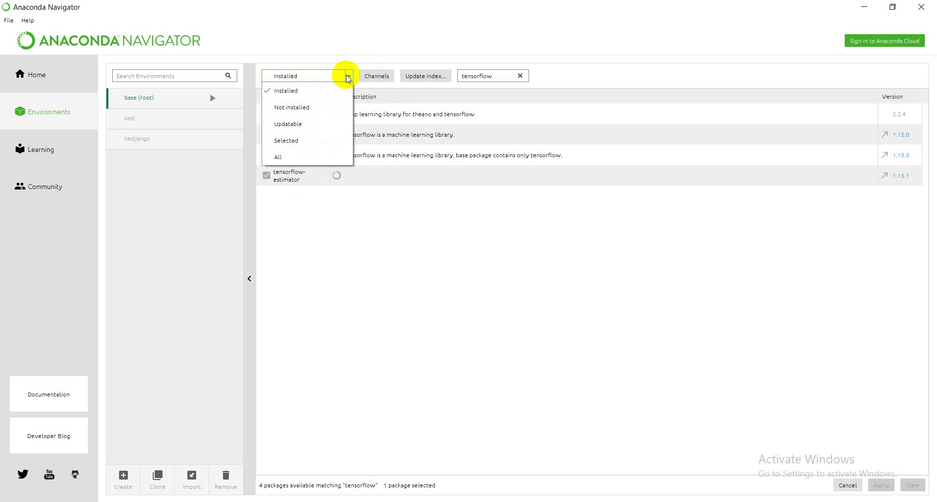
left_click(317, 108)
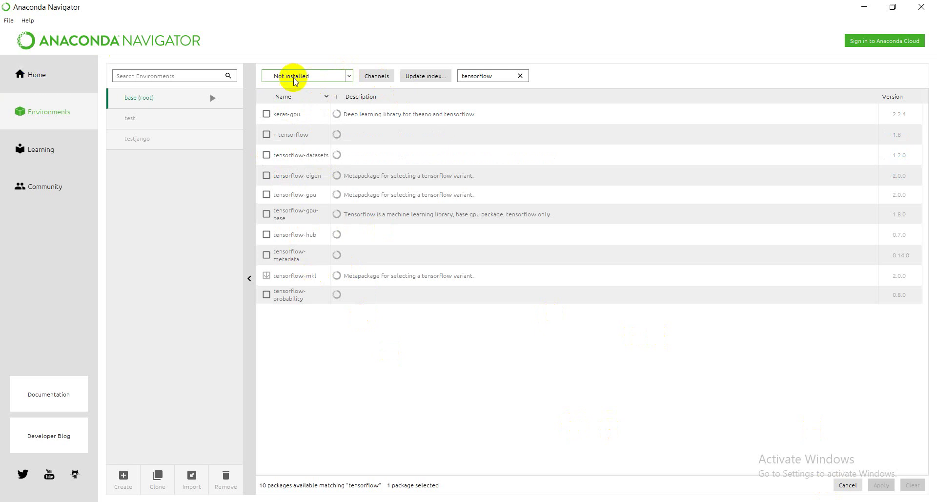
left_click(349, 76)
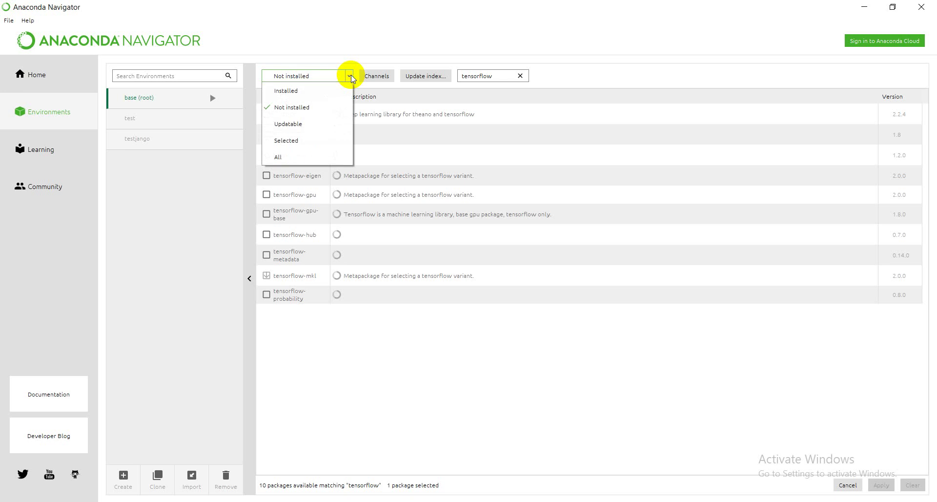
left_click(309, 89)
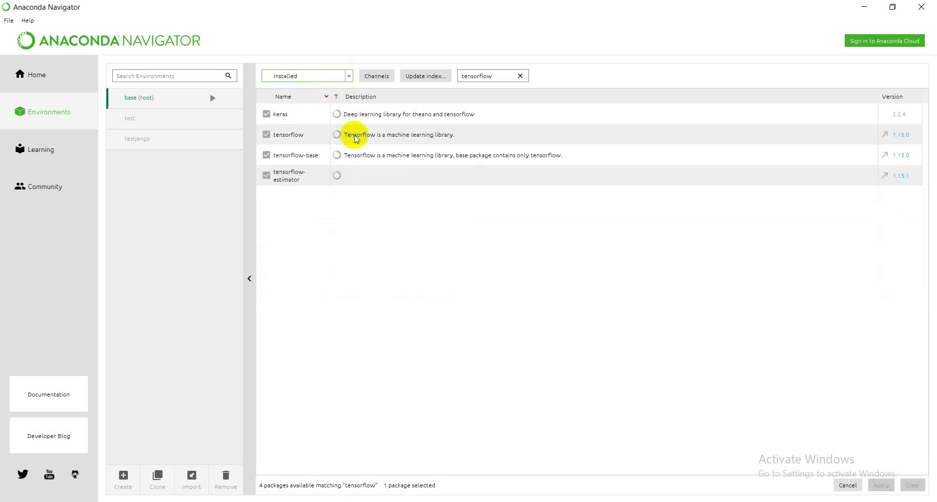
Step: Launch Jupyter Notebook from the Navigator home page and create a new Python 3.7 notebook
left_click(38, 78)
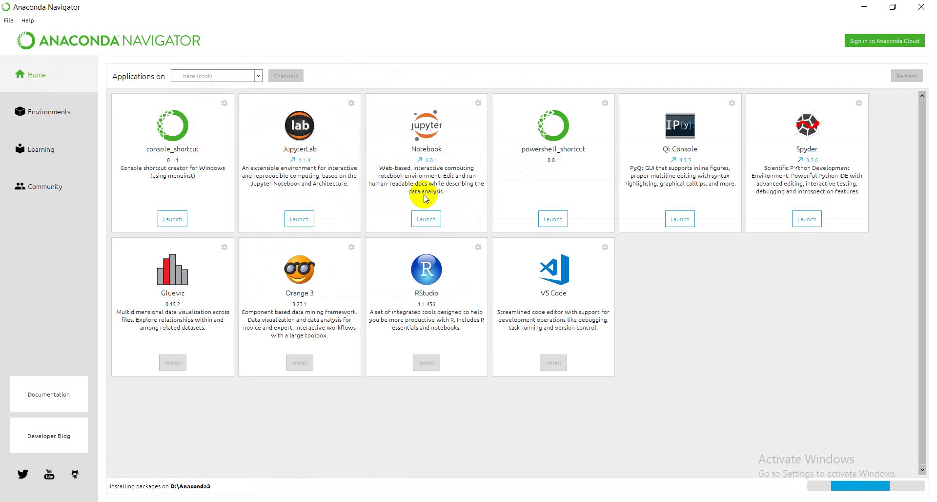
left_click(432, 224)
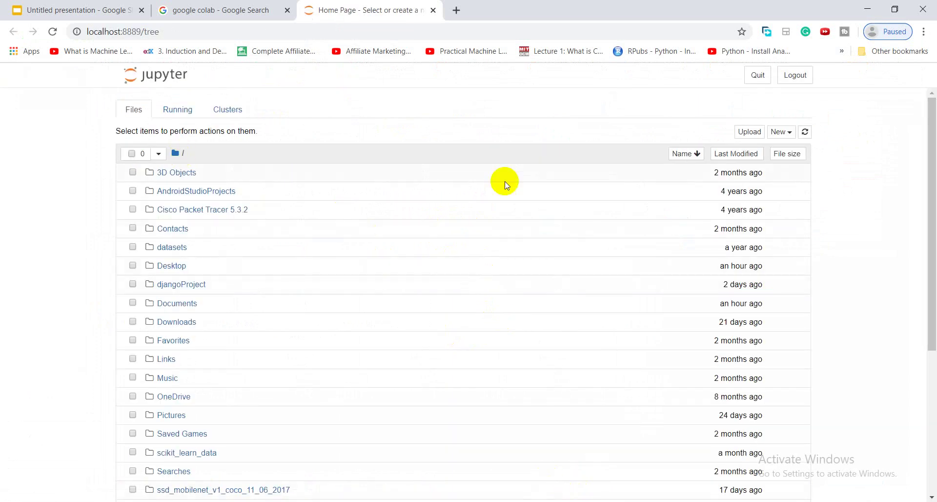
left_click(789, 133)
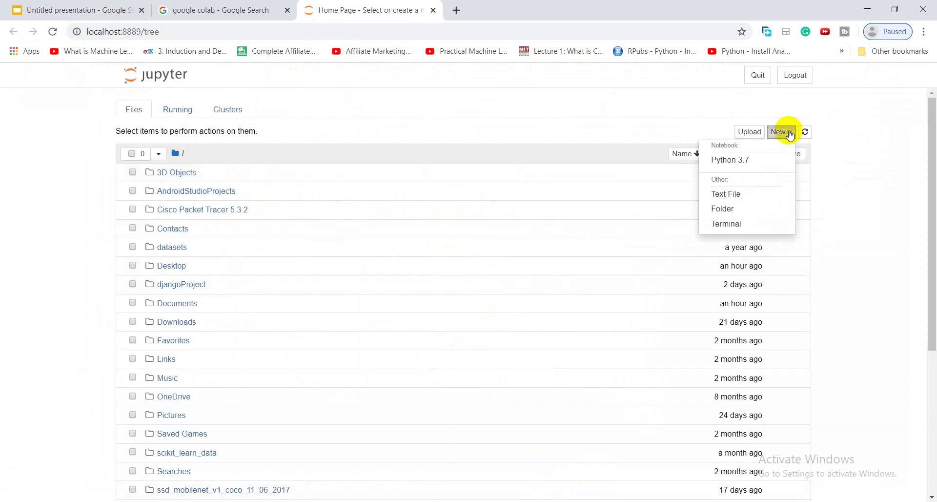
left_click(727, 159)
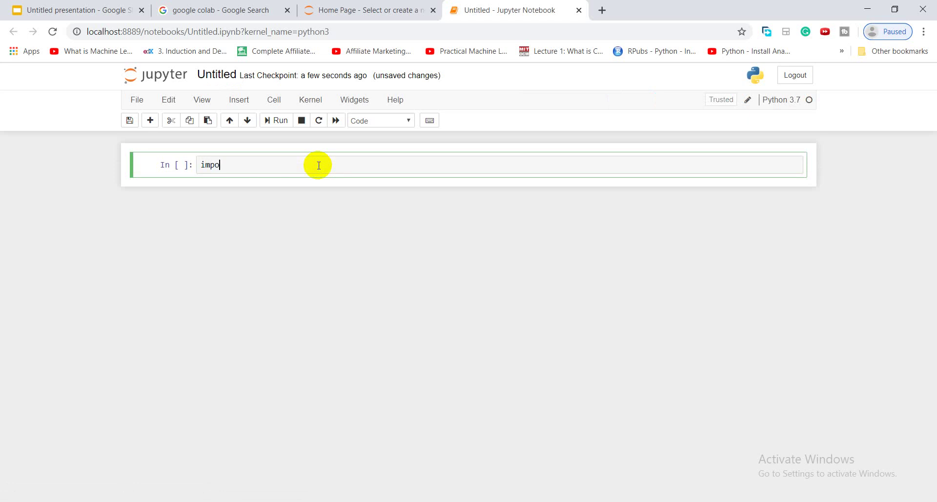
Step: Enter "import tensorflow as tf" and "from tensorflow import keras" in the first cell and run it
type("t tensorflow as tf")
key("Return")
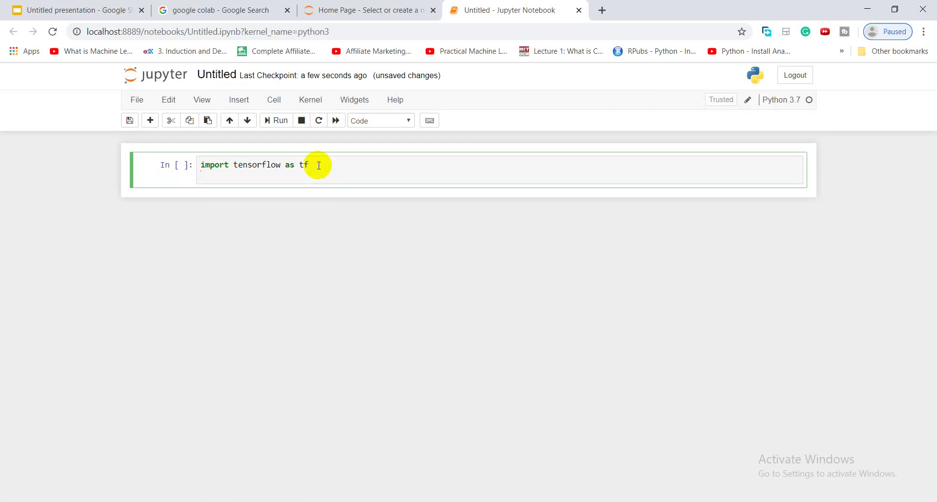
type("from")
type("tensorflow import keras")
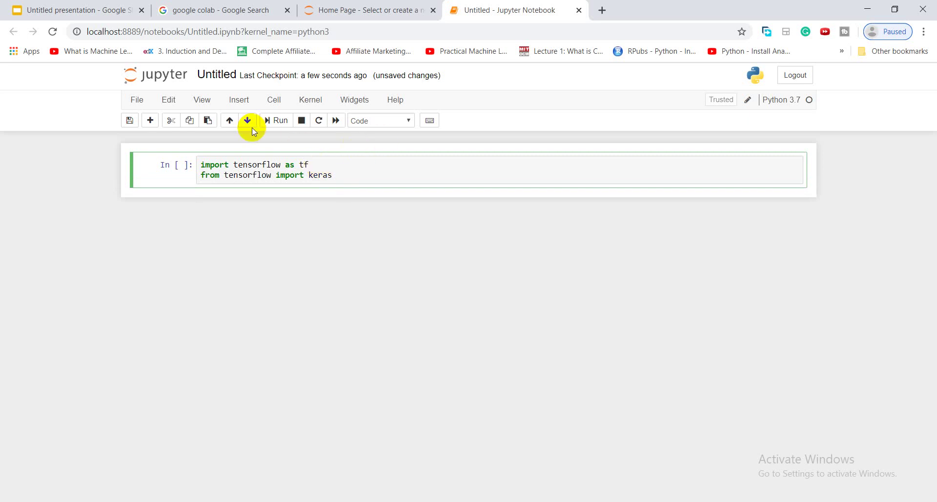
left_click(280, 122)
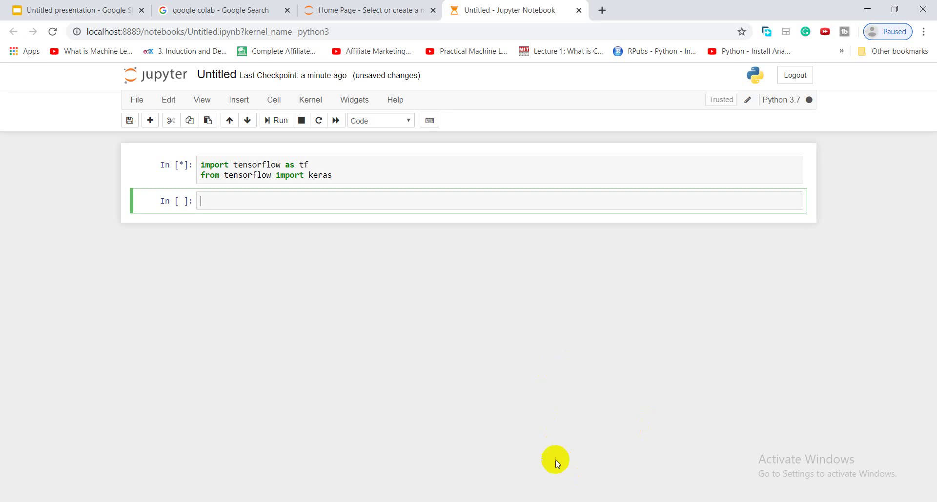
left_click(564, 495)
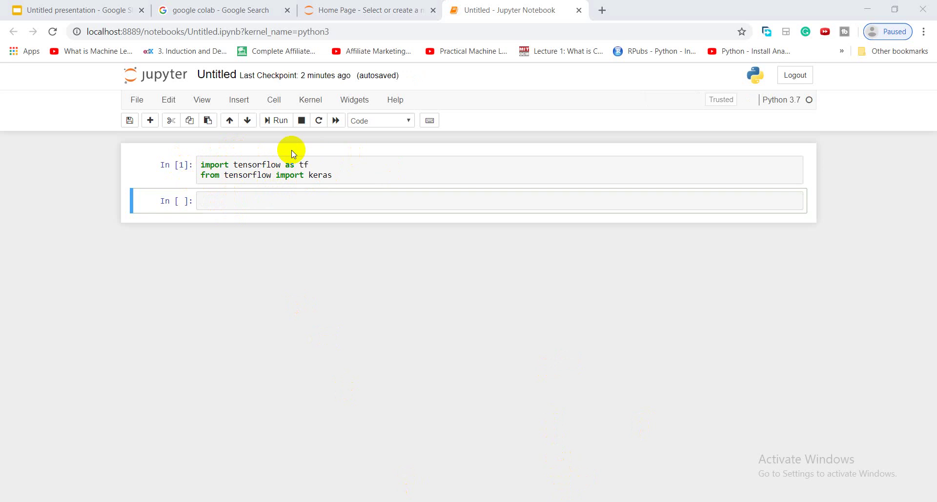
left_click(254, 5)
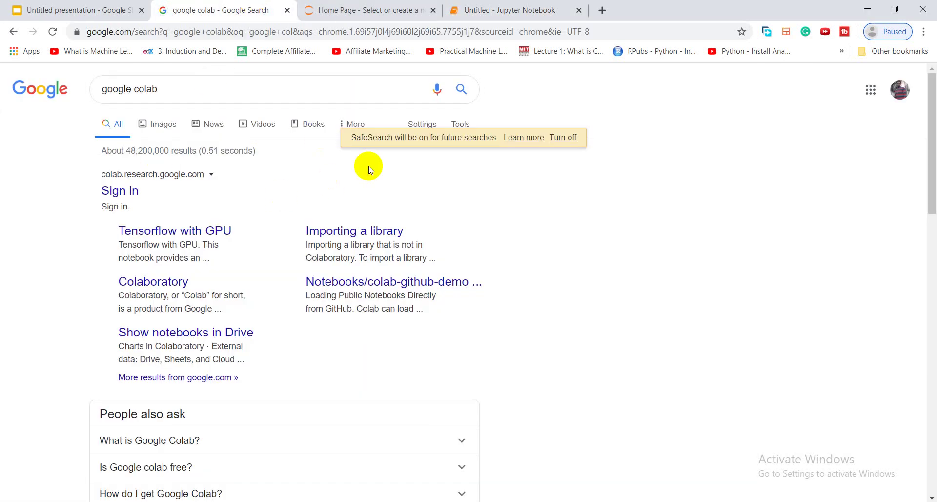
left_click(422, 6)
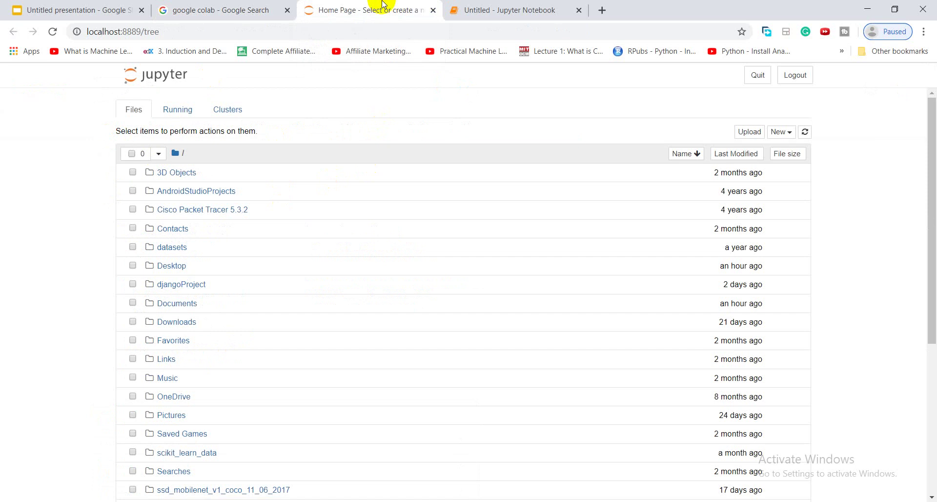
left_click(446, 7)
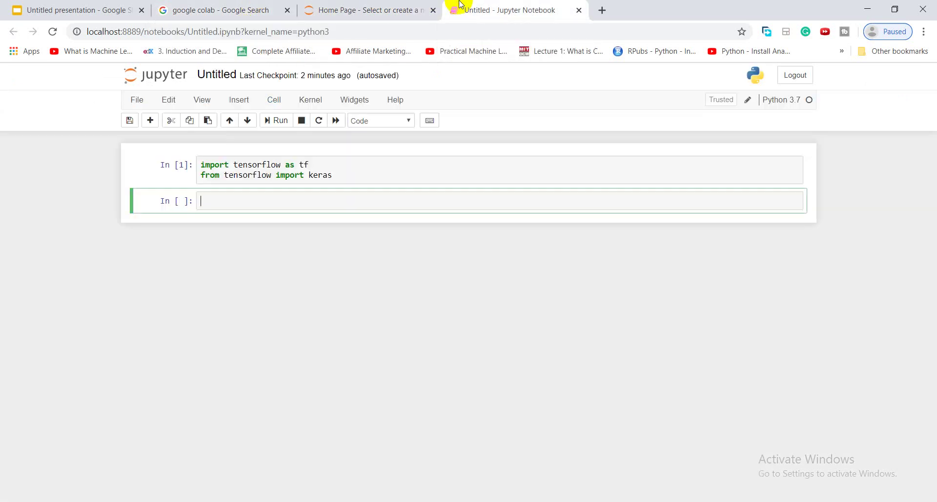